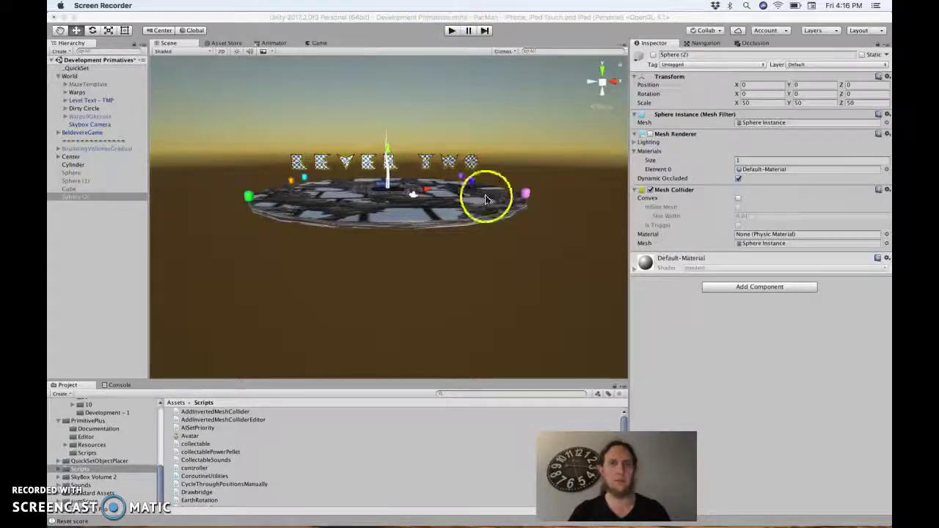
Temporarily activate BoundingVolumesGradual to examine its walls around the circular platform from several angles, and deactivate it again.
{"action": "left_click", "coordinate": [101, 149]}
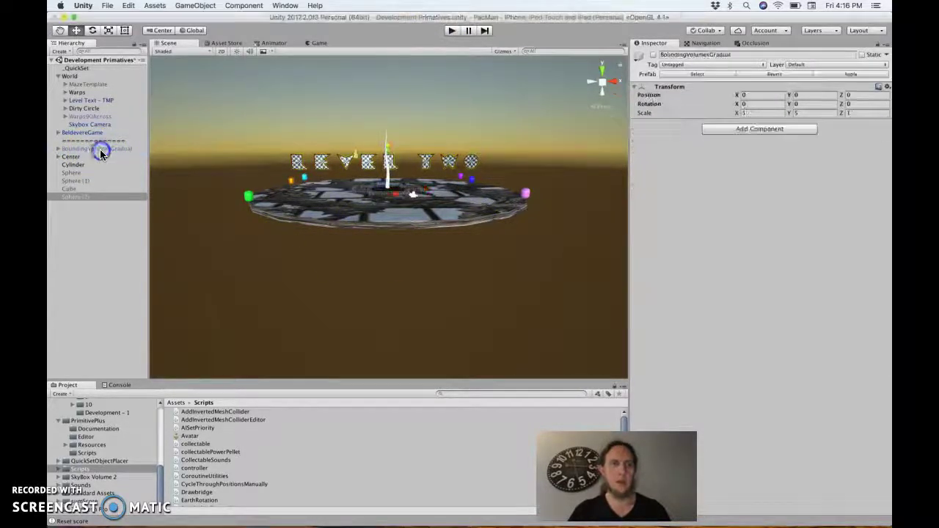
{"action": "left_click", "coordinate": [651, 56]}
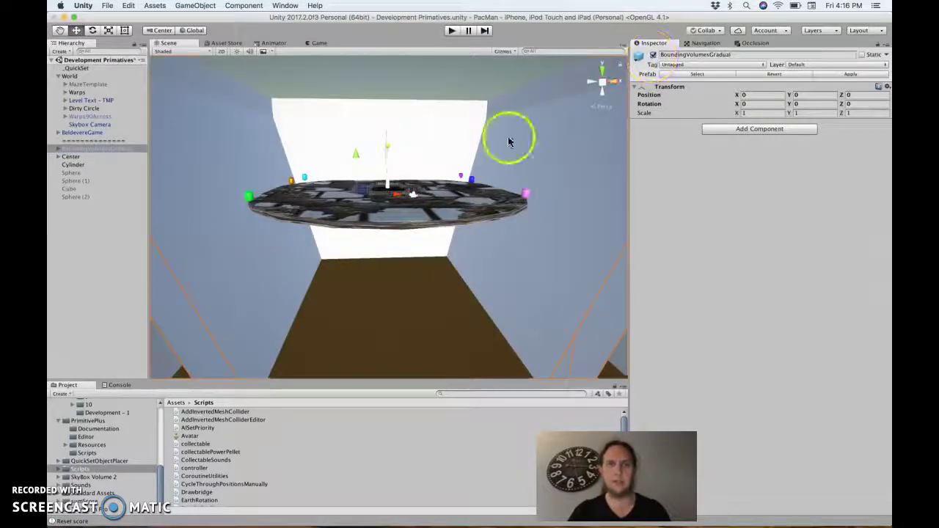
{"action": "mouse_move", "coordinate": [319, 189]}
{"action": "left_mouse_down", "text": "alt"}
{"action": "mouse_move", "coordinate": [319, 255]}
{"action": "mouse_move", "coordinate": [333, 246]}
{"action": "mouse_move", "coordinate": [287, 212]}
{"action": "mouse_move", "coordinate": [315, 218]}
{"action": "mouse_move", "coordinate": [300, 224]}
{"action": "mouse_move", "coordinate": [289, 180]}
{"action": "mouse_move", "coordinate": [293, 196]}
{"action": "mouse_move", "coordinate": [306, 196]}
{"action": "left_mouse_up", "text": "alt"}
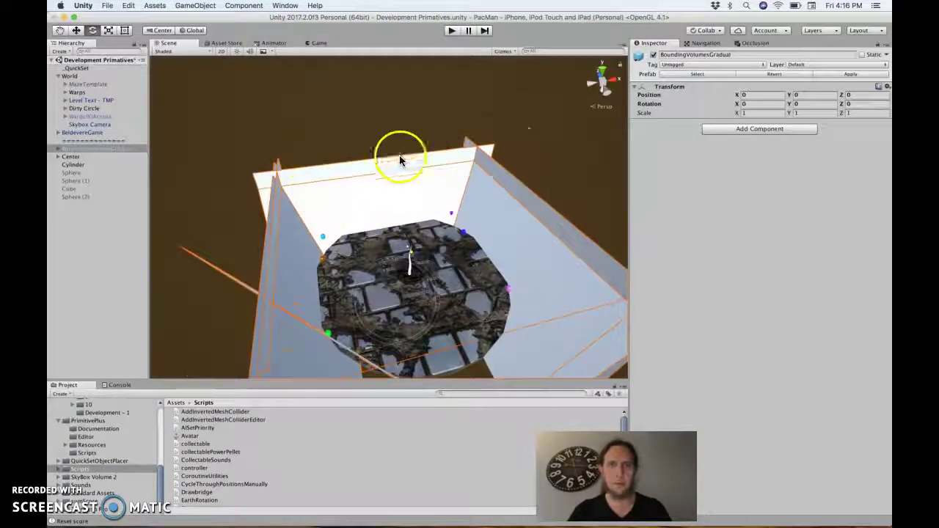
{"action": "left_click_drag", "start_coordinate": [389, 254], "coordinate": [306, 215], "text": "alt"}
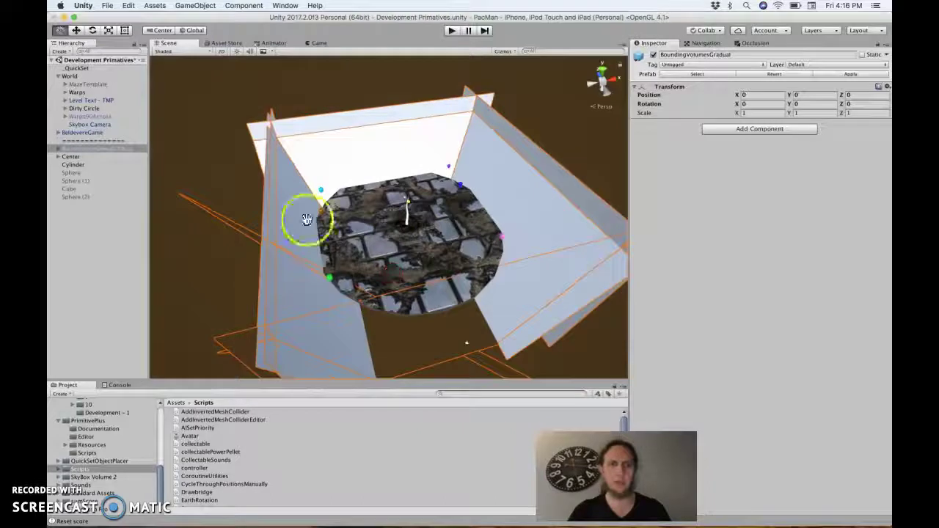
{"action": "left_click_drag", "start_coordinate": [413, 276], "coordinate": [372, 273], "text": "alt"}
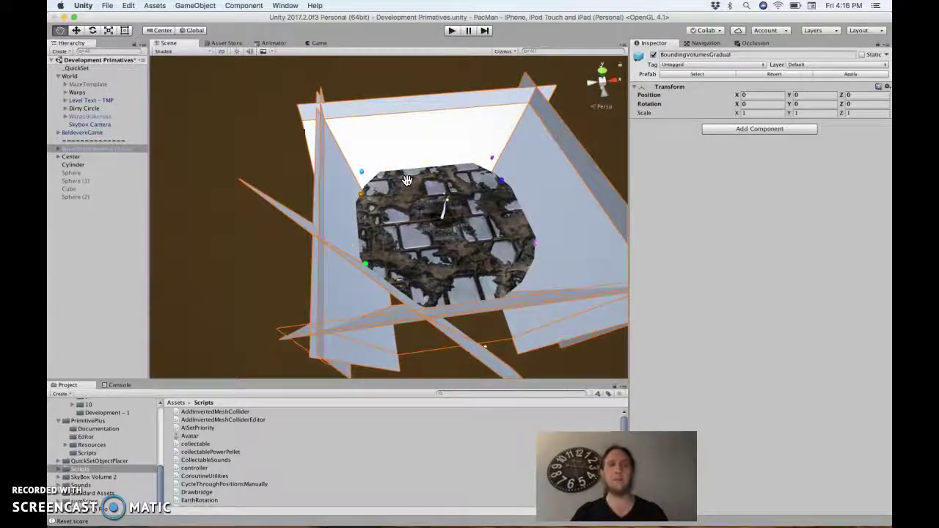
{"action": "left_click", "coordinate": [653, 54]}
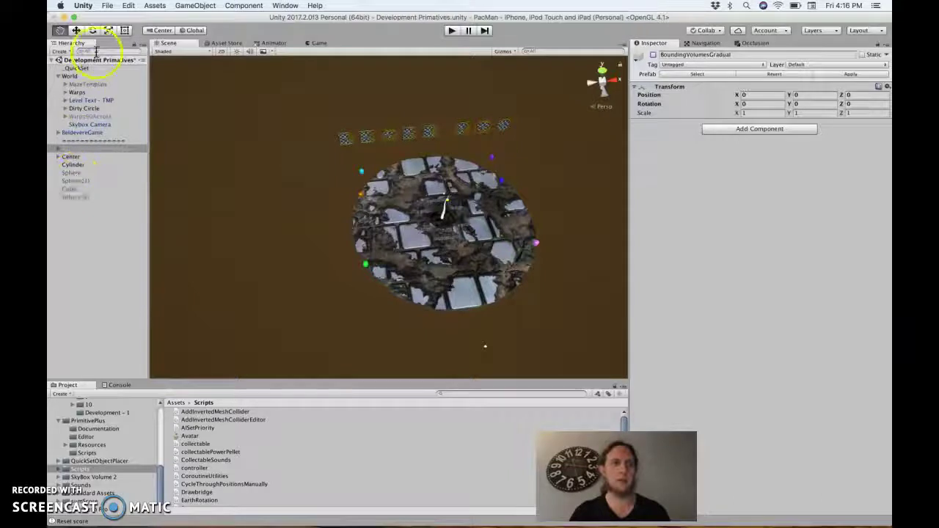
{"action": "left_click", "coordinate": [63, 52]}
{"action": "left_click", "coordinate": [67, 54]}
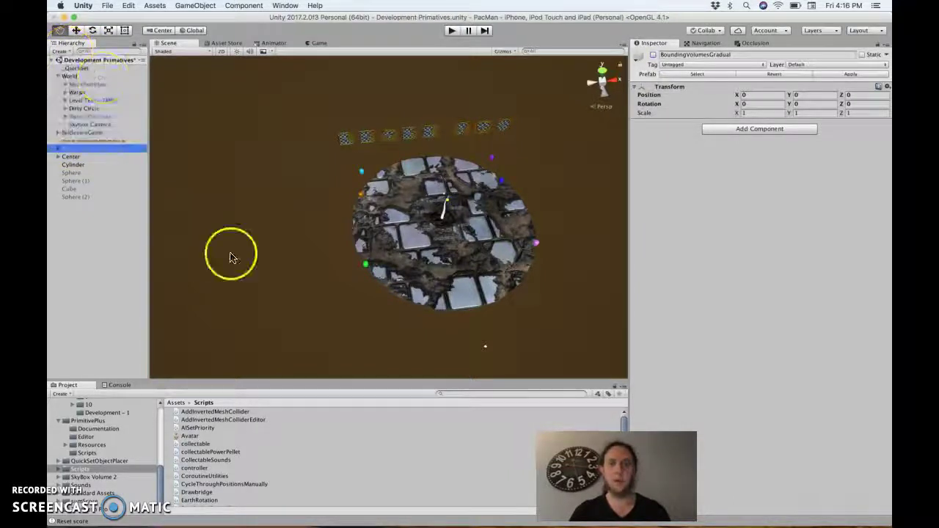
Switch to the web browser, bring up the Unity forum thread "Can you Invert a Sphere or Box Collider??" and view its full address.
{"action": "key", "text": "super+Tab"}
{"action": "key", "text": "super+Tab"}
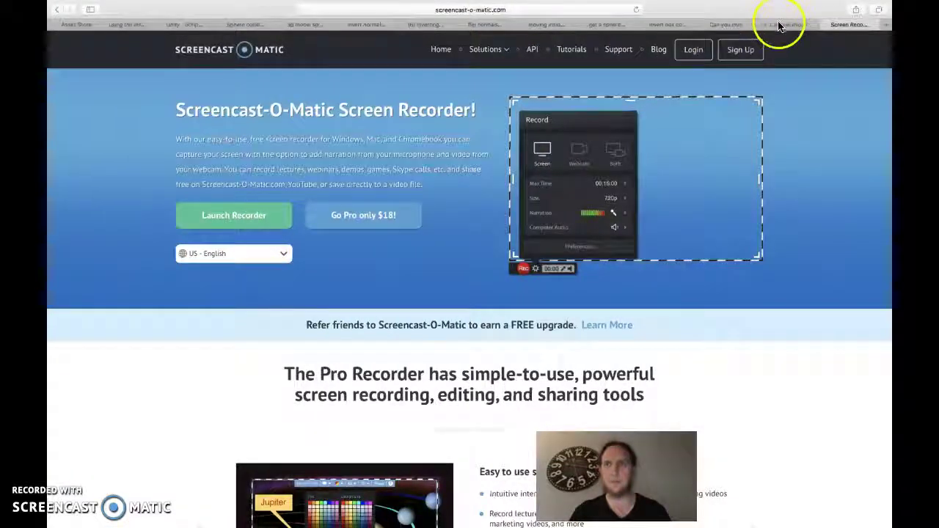
{"action": "left_click", "coordinate": [783, 24]}
{"action": "scroll", "coordinate": [400, 175], "scroll_direction": "down", "scroll_amount": 4}
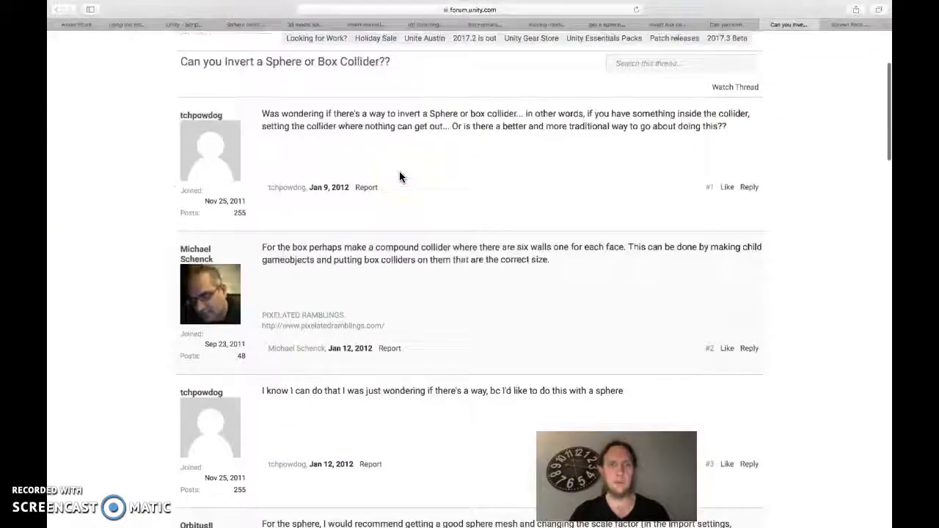
{"action": "left_click", "coordinate": [727, 24]}
{"action": "scroll", "coordinate": [477, 184], "scroll_direction": "up", "scroll_amount": 15}
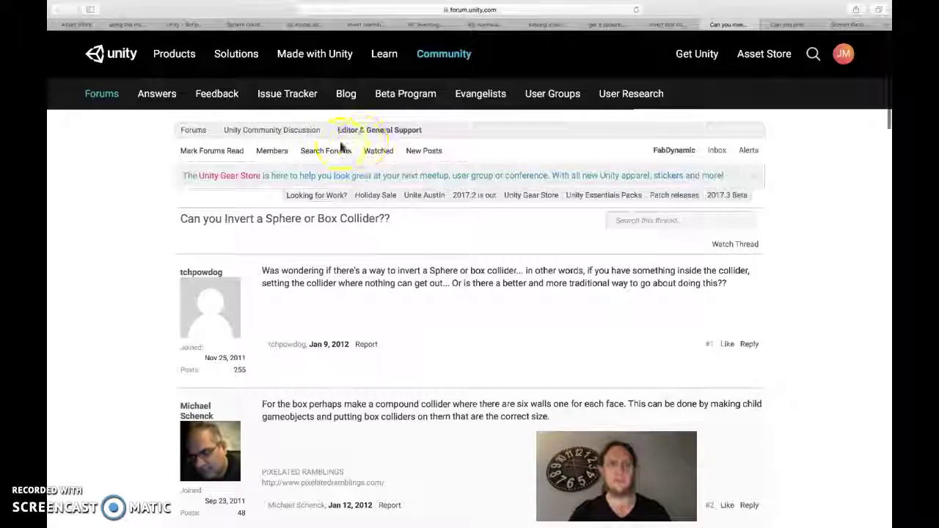
{"action": "left_click", "coordinate": [484, 10]}
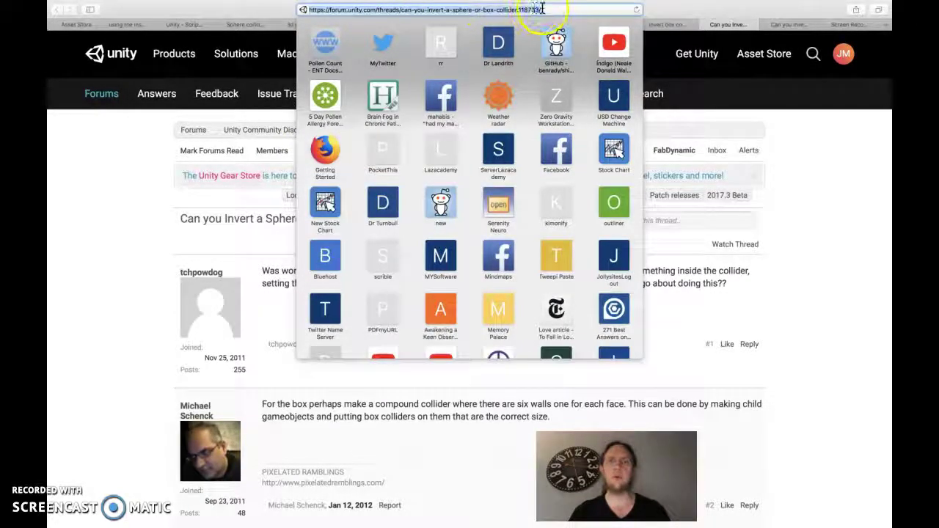
{"action": "left_click", "coordinate": [779, 199]}
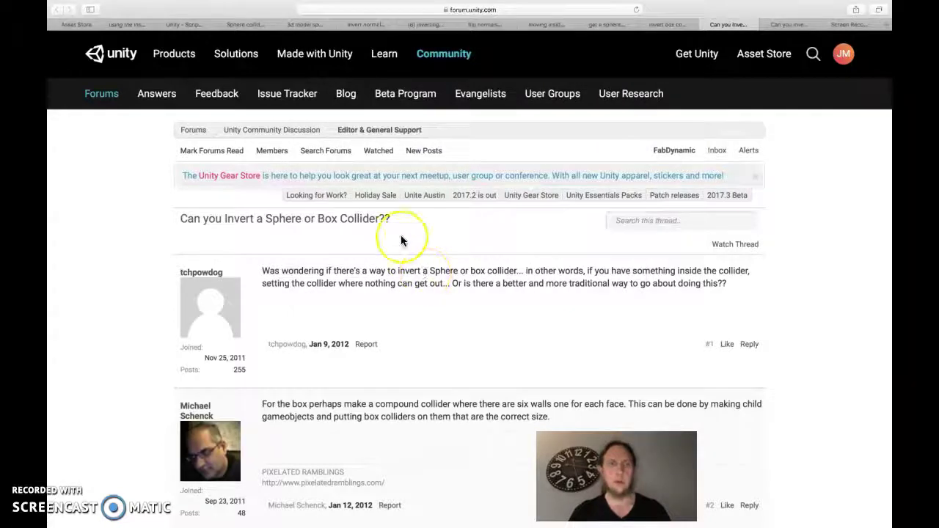
Find the forum post with the Editor extension for inverted colliders and examine its AddInvertedMeshCollider script.
{"action": "scroll", "coordinate": [401, 237], "scroll_direction": "down", "scroll_amount": 15}
{"action": "scroll", "coordinate": [400, 238], "scroll_direction": "down", "scroll_amount": 3}
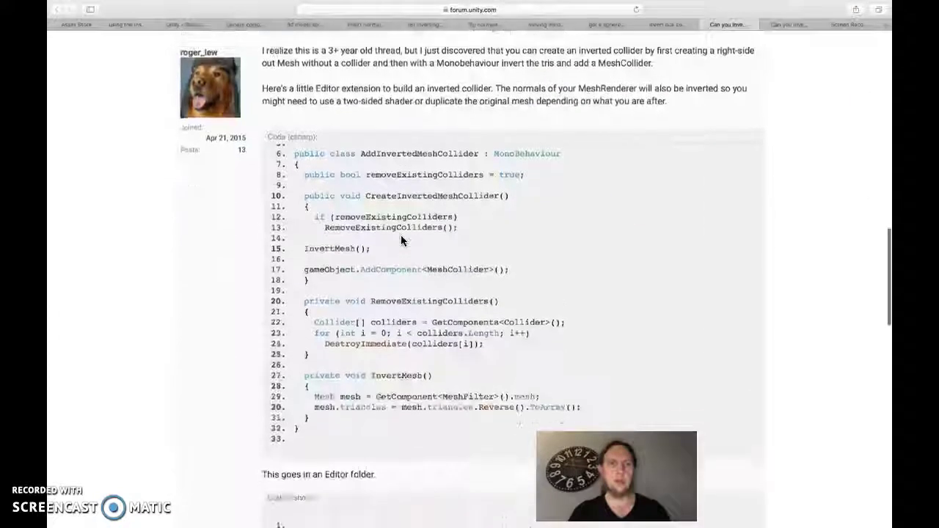
{"action": "scroll", "coordinate": [400, 239], "scroll_direction": "up", "scroll_amount": 2}
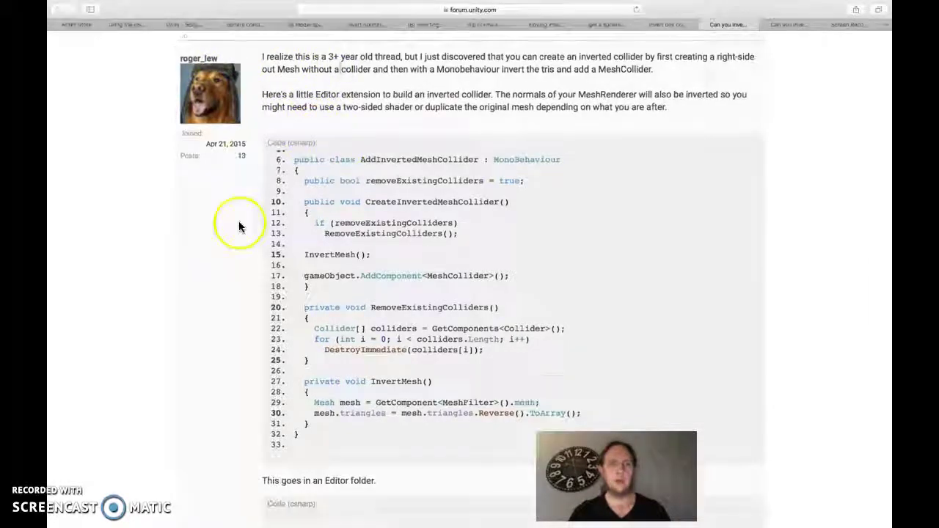
{"action": "scroll", "coordinate": [239, 226], "scroll_direction": "down", "scroll_amount": 1}
{"action": "scroll", "coordinate": [264, 233], "scroll_direction": "down", "scroll_amount": 3}
{"action": "scroll", "coordinate": [329, 331], "scroll_direction": "up", "scroll_amount": 4}
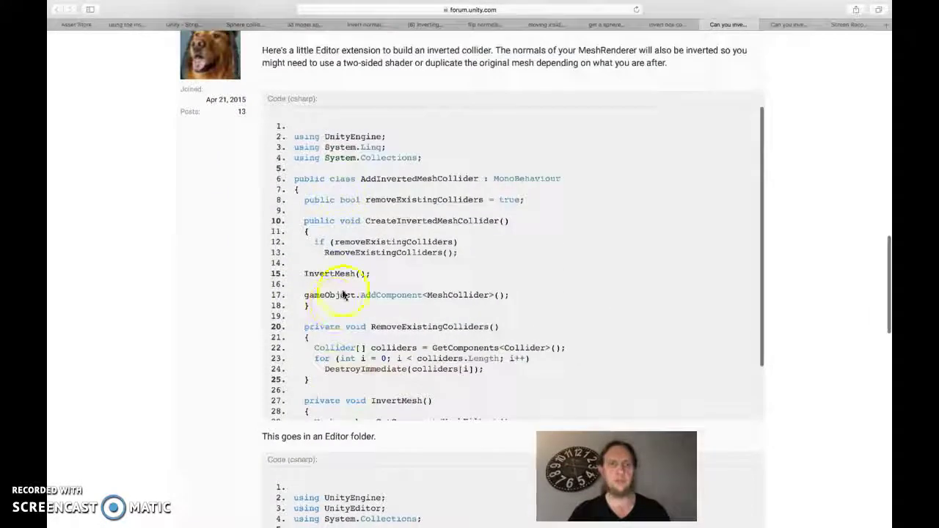
{"action": "double_click", "coordinate": [381, 178]}
{"action": "left_click", "coordinate": [217, 234]}
Examine the AddInvertedMeshColliderEditor code and the complete AddInvertedMeshCollider listing, including its InvertMesh method.
{"action": "scroll", "coordinate": [219, 232], "scroll_direction": "down", "scroll_amount": 8}
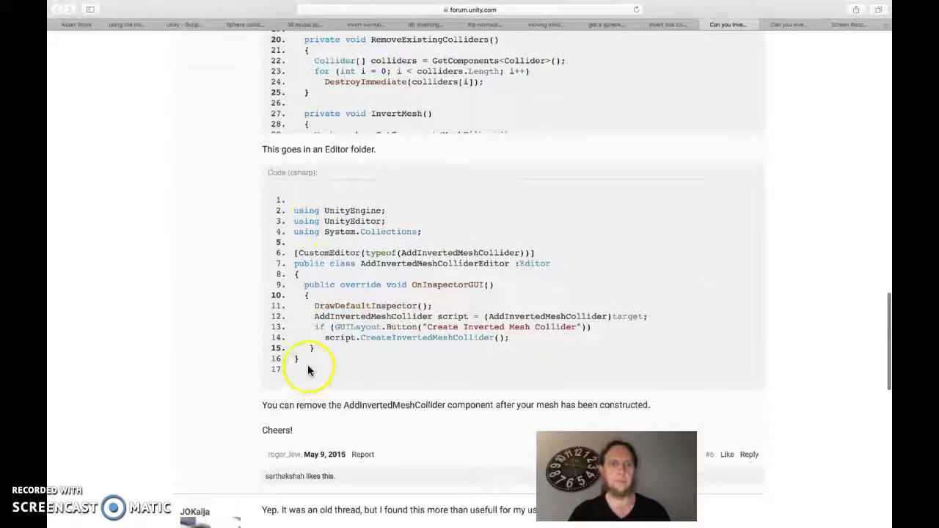
{"action": "left_click_drag", "start_coordinate": [308, 370], "coordinate": [311, 198]}
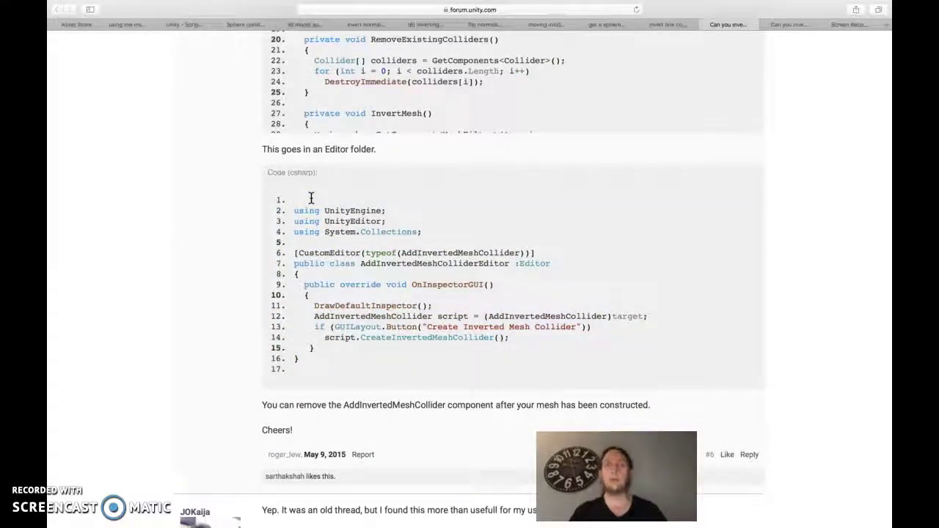
{"action": "scroll", "coordinate": [311, 198], "scroll_direction": "up", "scroll_amount": 8}
{"action": "left_click", "coordinate": [311, 170]}
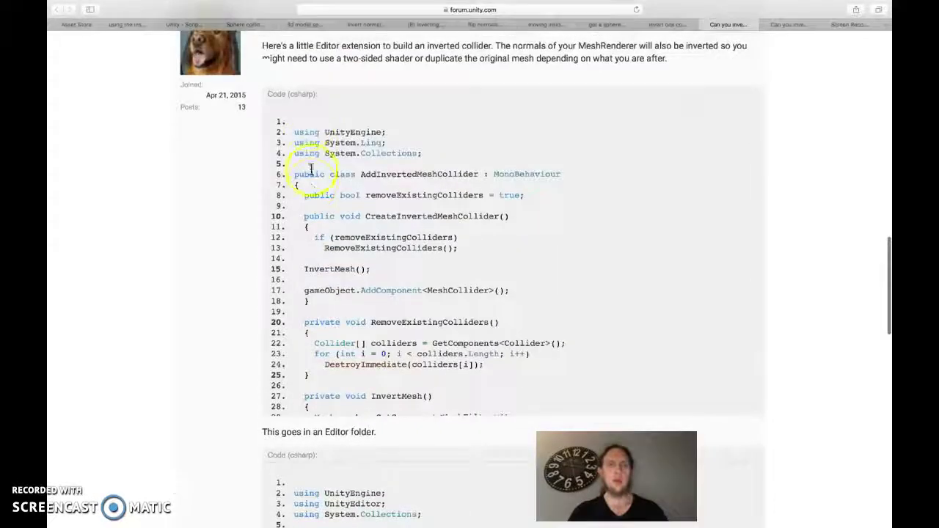
{"action": "left_click_drag", "start_coordinate": [307, 128], "coordinate": [428, 396]}
{"action": "left_click", "coordinate": [428, 396]}
{"action": "scroll", "coordinate": [429, 396], "scroll_direction": "down", "scroll_amount": 3}
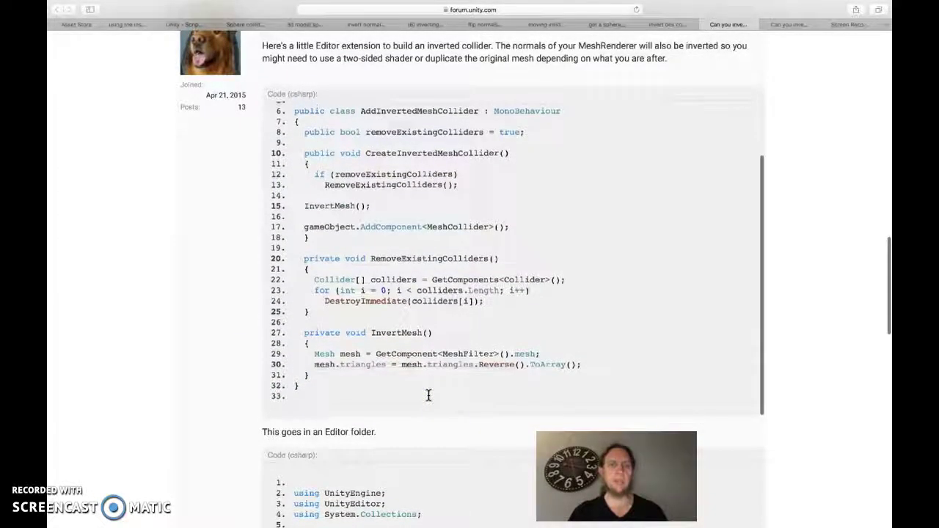
{"action": "scroll", "coordinate": [428, 396], "scroll_direction": "up", "scroll_amount": 1}
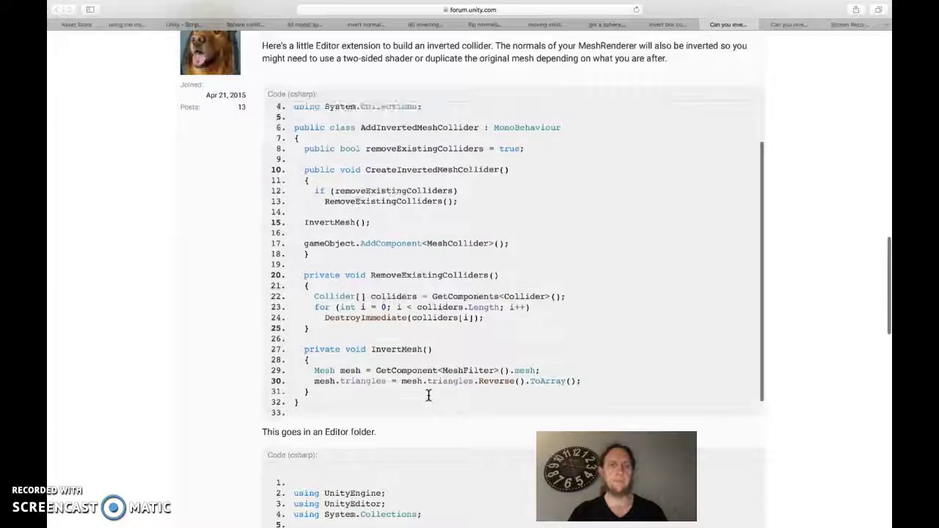
{"action": "left_click", "coordinate": [369, 190]}
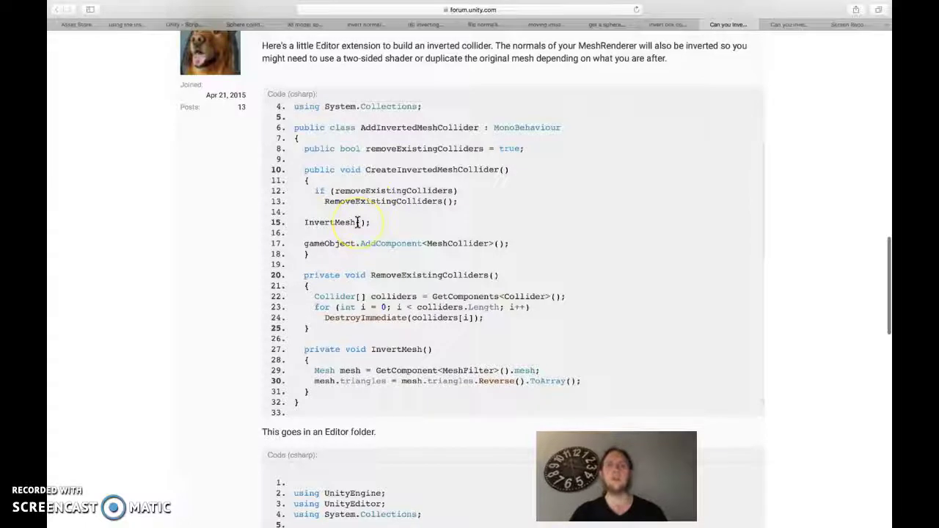
Switch back to Unity and inspect the AddInvertedMeshCollider and AddInvertedMeshColliderEditor files in the Scripts folder.
{"action": "key", "text": "super+Tab"}
{"action": "key", "text": "super+Tab"}
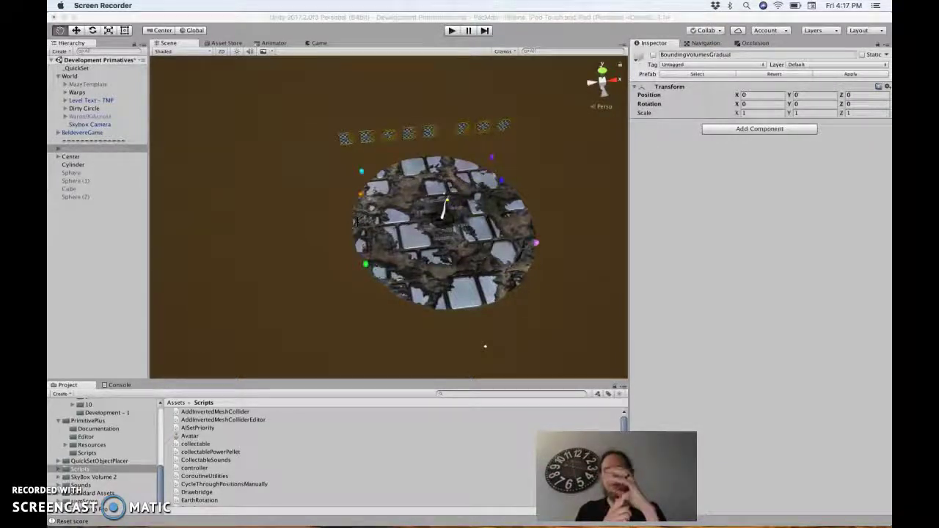
{"action": "key", "text": "super+Tab"}
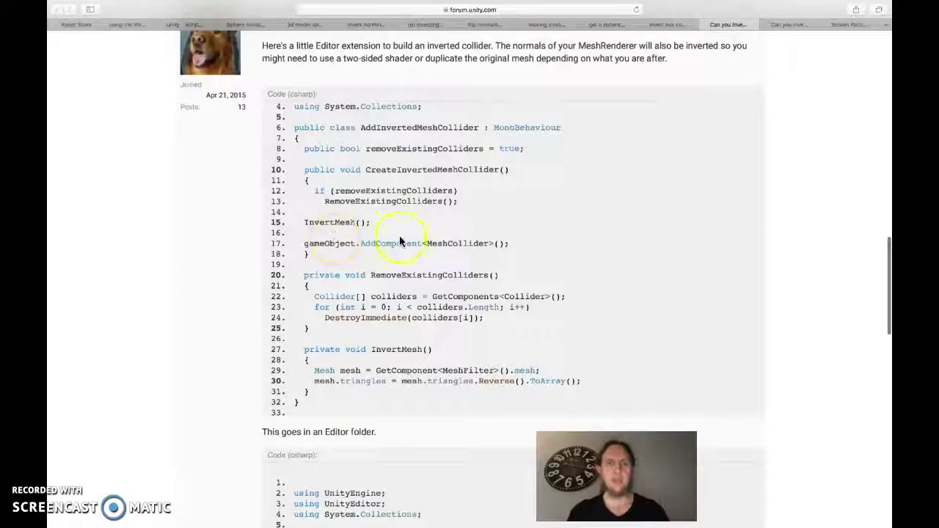
{"action": "key", "text": "super+Tab"}
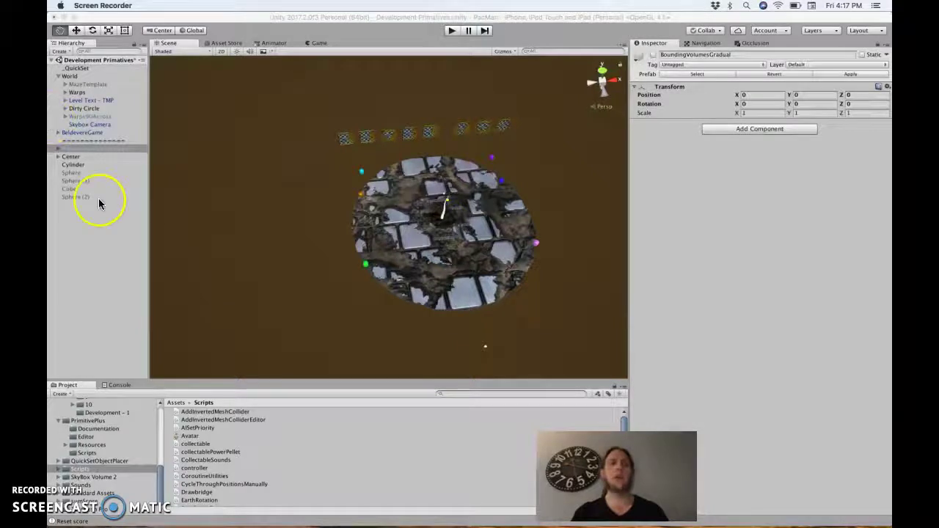
{"action": "left_click", "coordinate": [240, 419]}
{"action": "left_click", "coordinate": [225, 411]}
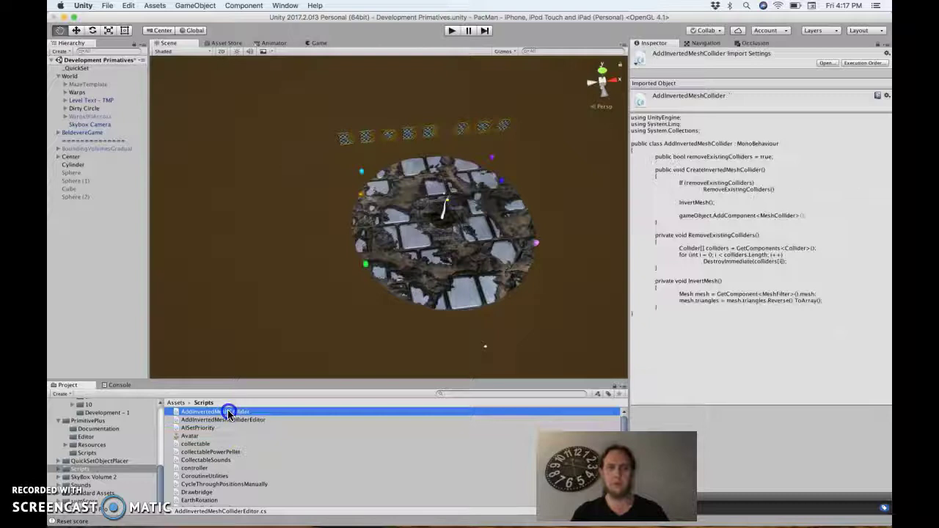
{"action": "left_click", "coordinate": [229, 419]}
{"action": "left_click", "coordinate": [227, 412]}
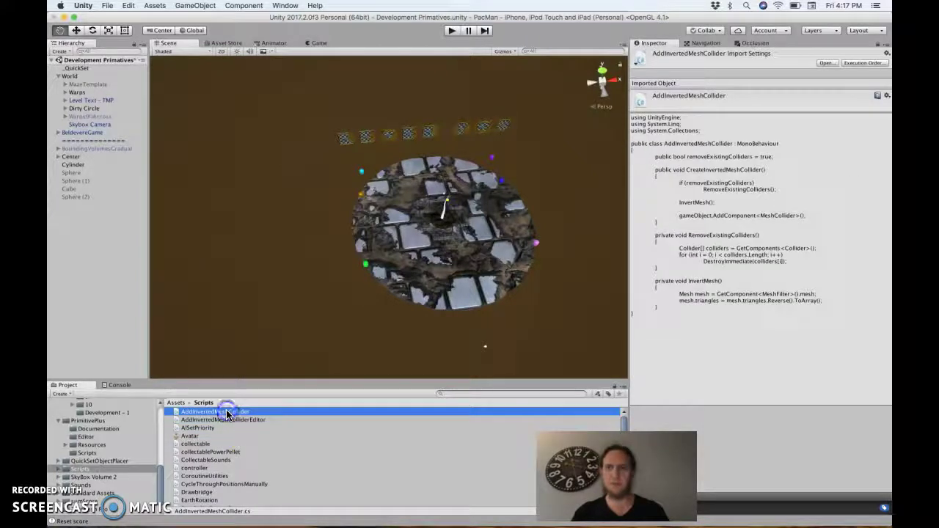
{"action": "left_click", "coordinate": [232, 420]}
{"action": "left_click", "coordinate": [227, 412]}
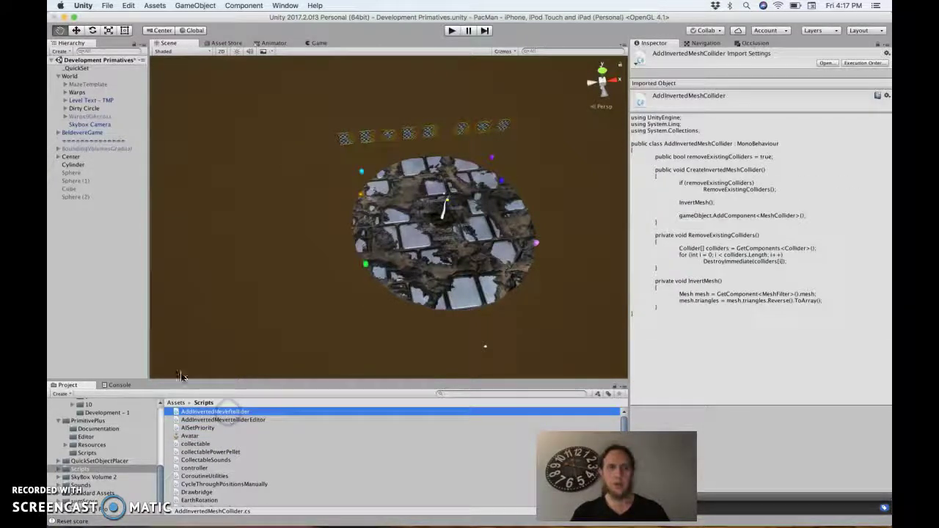
Create a new 3D sphere in the Development Primatives scene.
{"action": "left_click", "coordinate": [58, 50]}
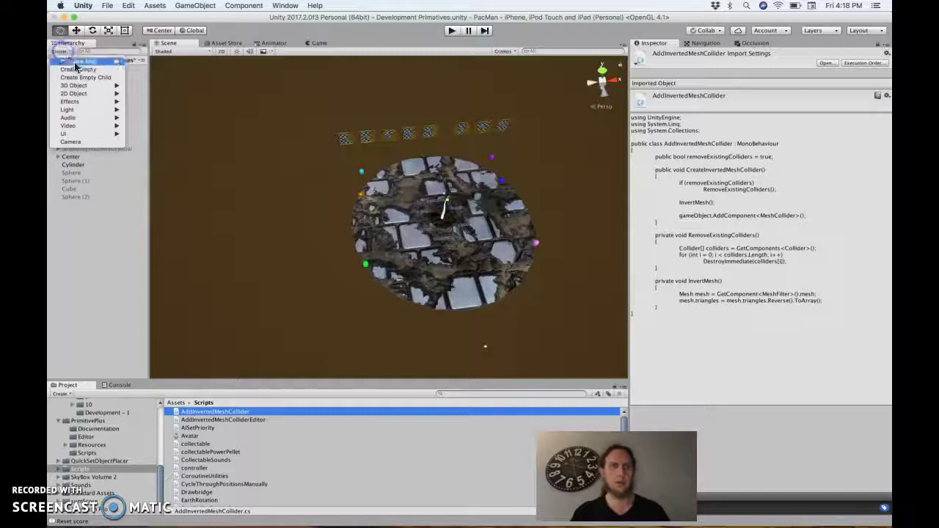
{"action": "mouse_move", "coordinate": [100, 90]}
{"action": "left_click", "coordinate": [145, 93]}
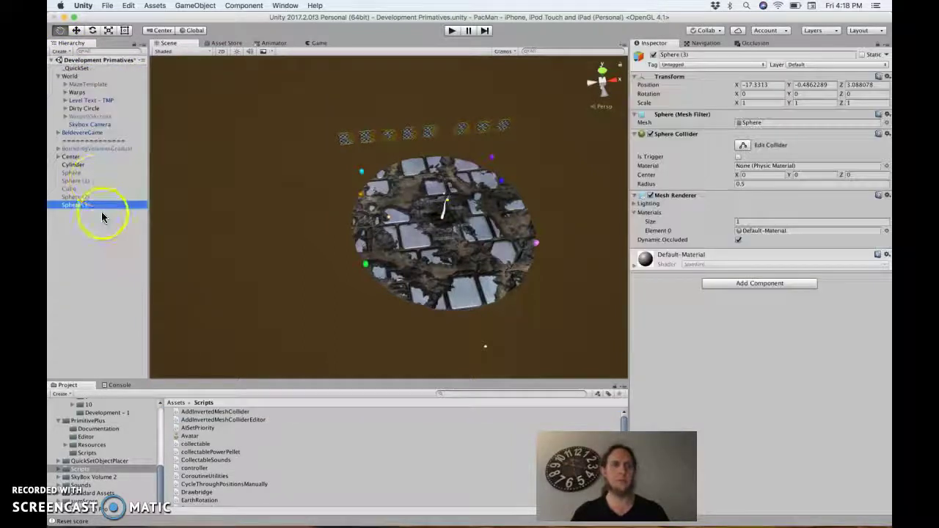
Add the Add Inverted Mesh Collider script to the new sphere and create its inverted mesh collider.
{"action": "left_click", "coordinate": [755, 284]}
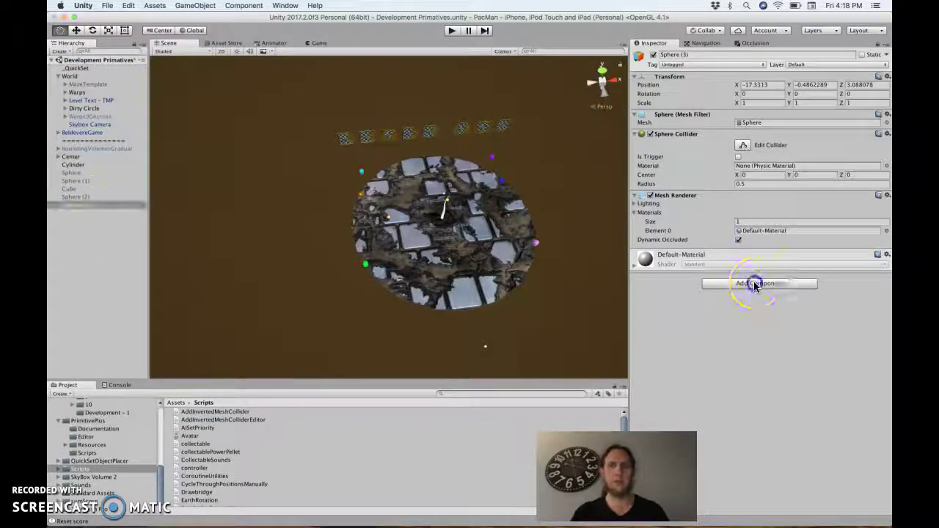
{"action": "key", "text": "Return"}
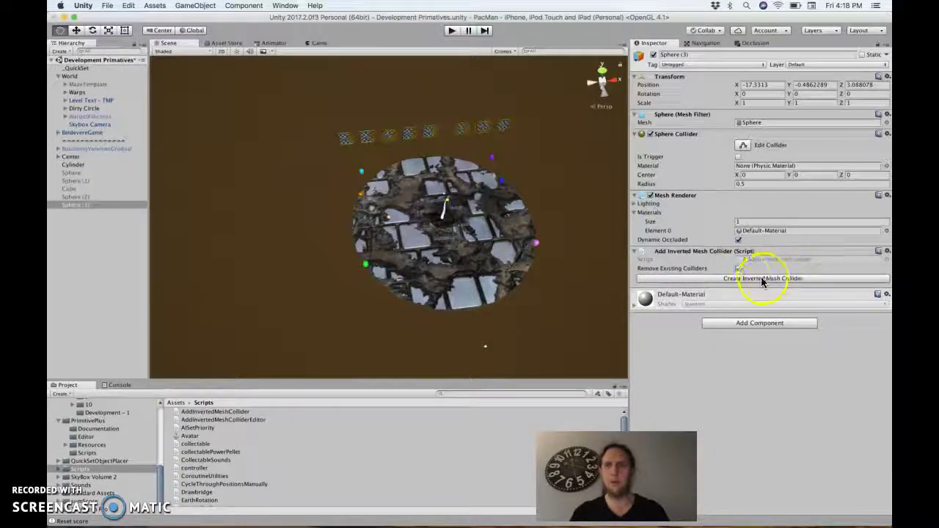
{"action": "left_click", "coordinate": [745, 278]}
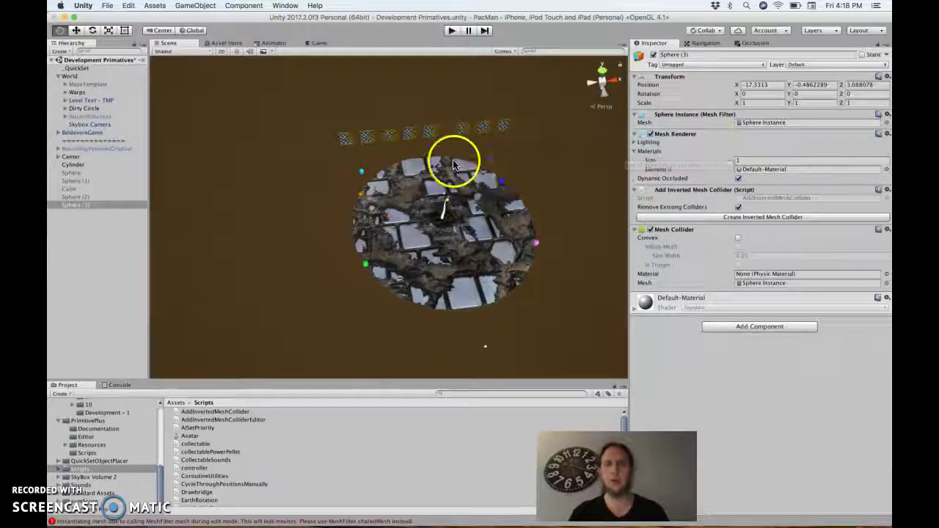
Reset the new sphere's position to 0, 0, 0.
{"action": "left_click", "coordinate": [119, 204]}
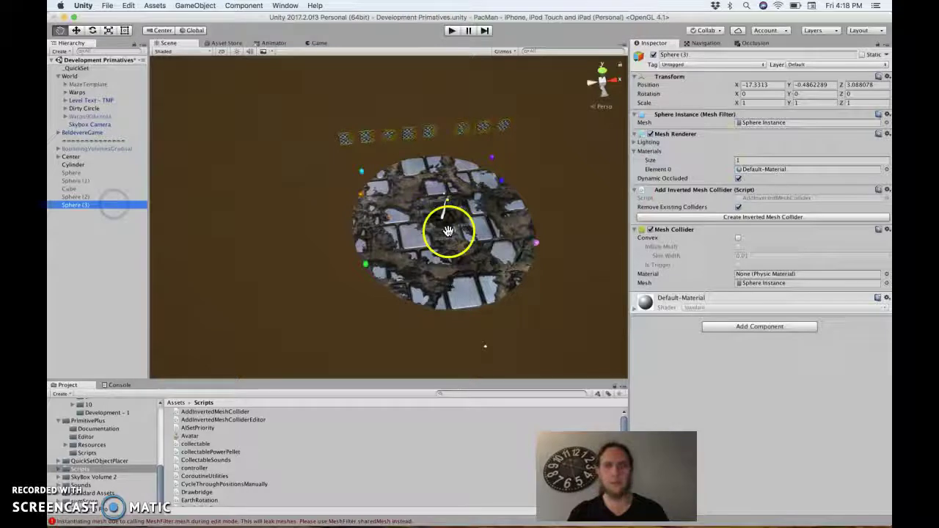
{"action": "left_click", "coordinate": [886, 76]}
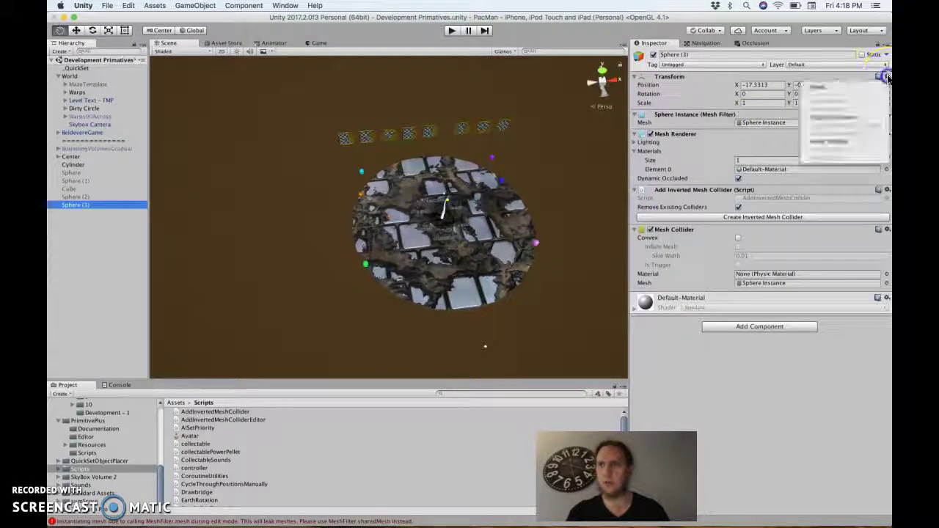
{"action": "left_click", "coordinate": [850, 140]}
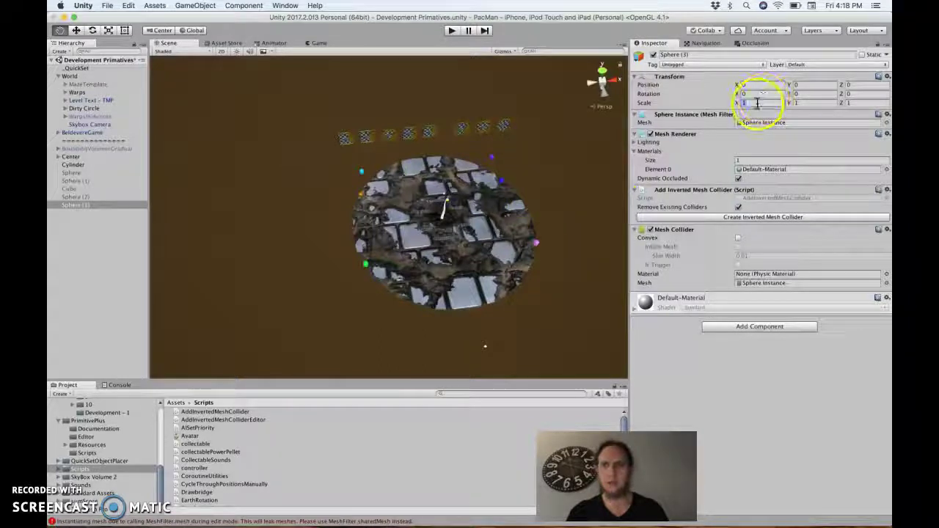
Set the new sphere's scale to 50 on X, Y and Z.
{"action": "type", "text": "50"}
{"action": "left_click", "coordinate": [793, 102]}
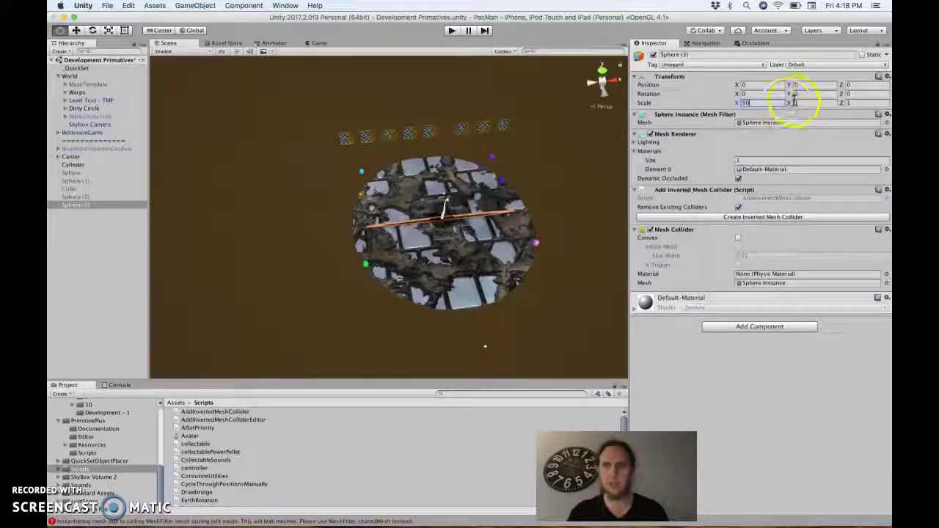
{"action": "type", "text": "50"}
{"action": "left_click", "coordinate": [857, 103]}
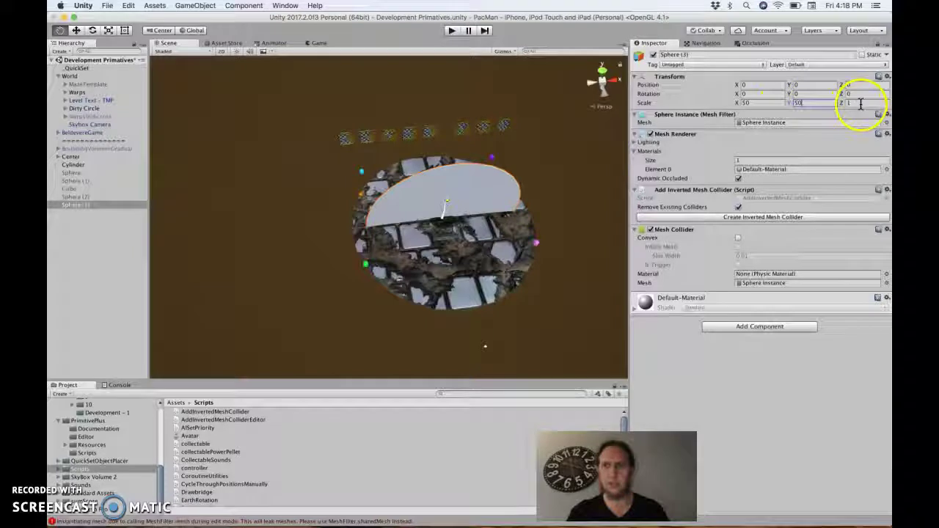
{"action": "type", "text": "50"}
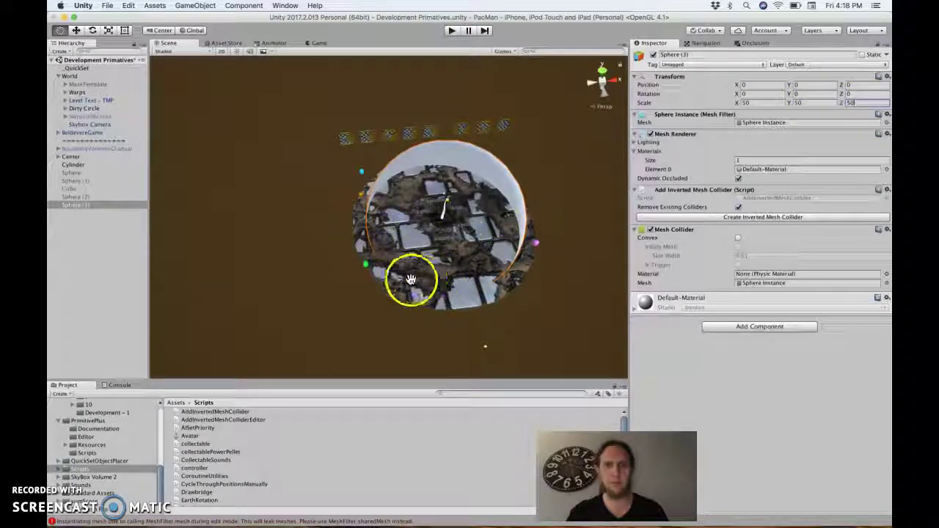
Run the game and move the yellow ball around the platform to test the inverted sphere collider.
{"action": "left_click", "coordinate": [451, 32]}
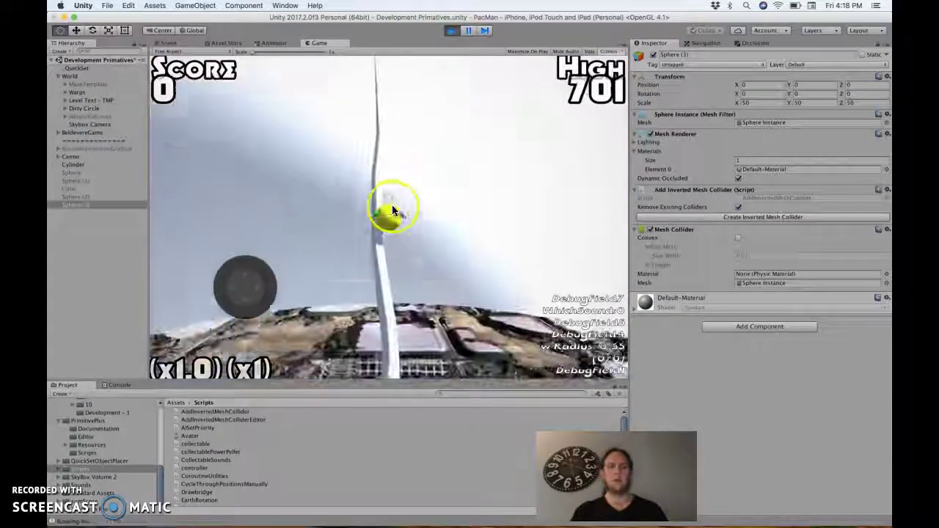
{"action": "left_click", "coordinate": [461, 193]}
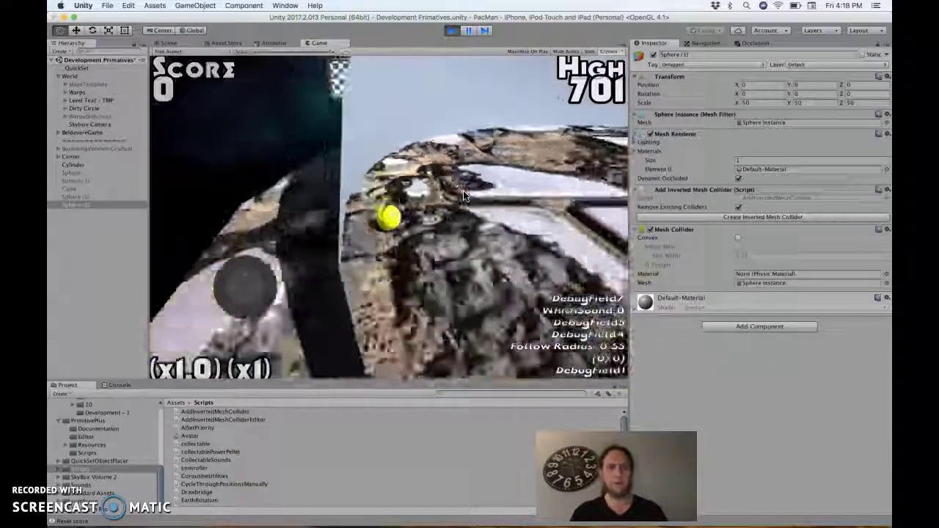
{"action": "left_click", "coordinate": [471, 211]}
{"action": "left_click_drag", "start_coordinate": [471, 214], "coordinate": [410, 112]}
Switch to Safari to review the forum post with the AddInvertedMeshCollider code and its author, and return to Unity.
{"action": "key", "text": "super+Tab"}
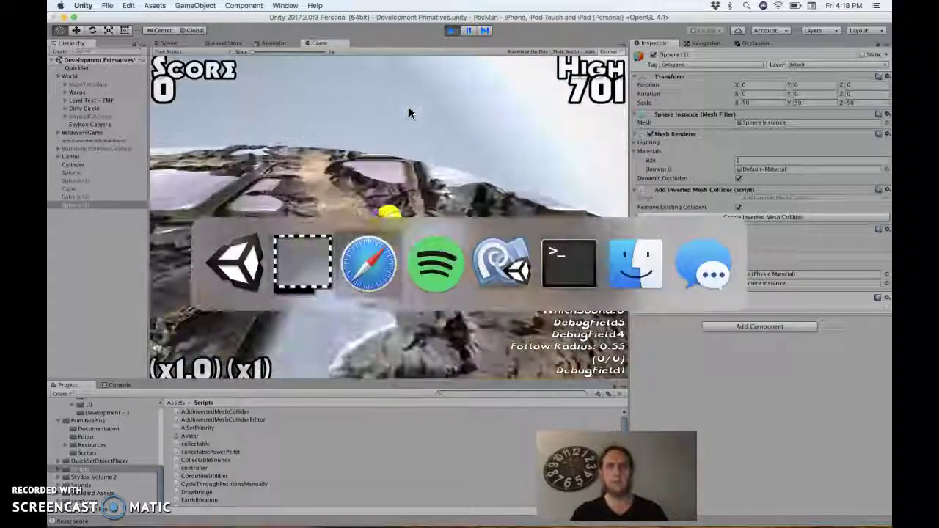
{"action": "scroll", "coordinate": [398, 127], "scroll_direction": "up", "scroll_amount": 4}
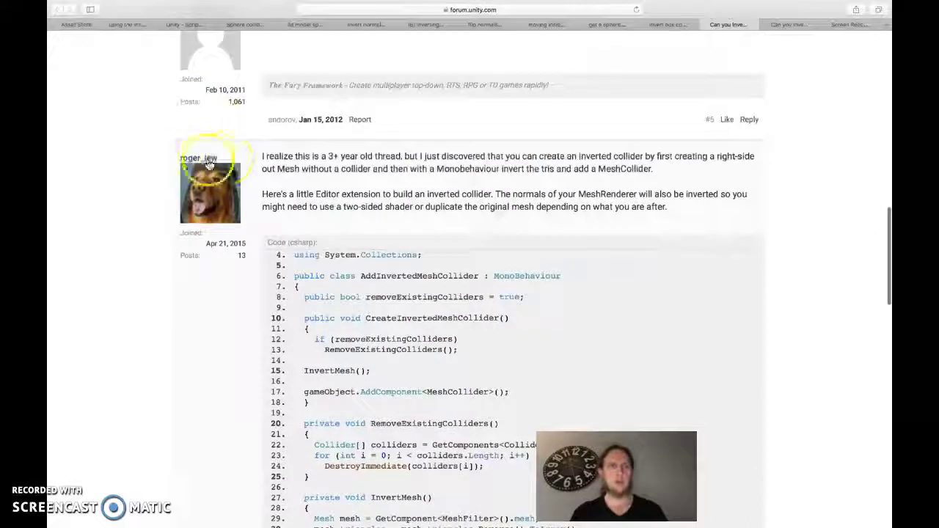
{"action": "key", "text": "super+Tab"}
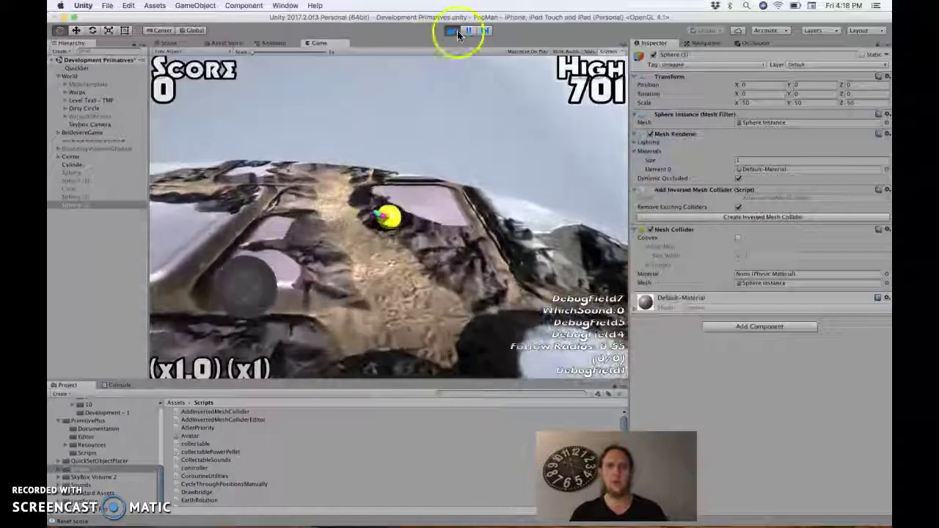